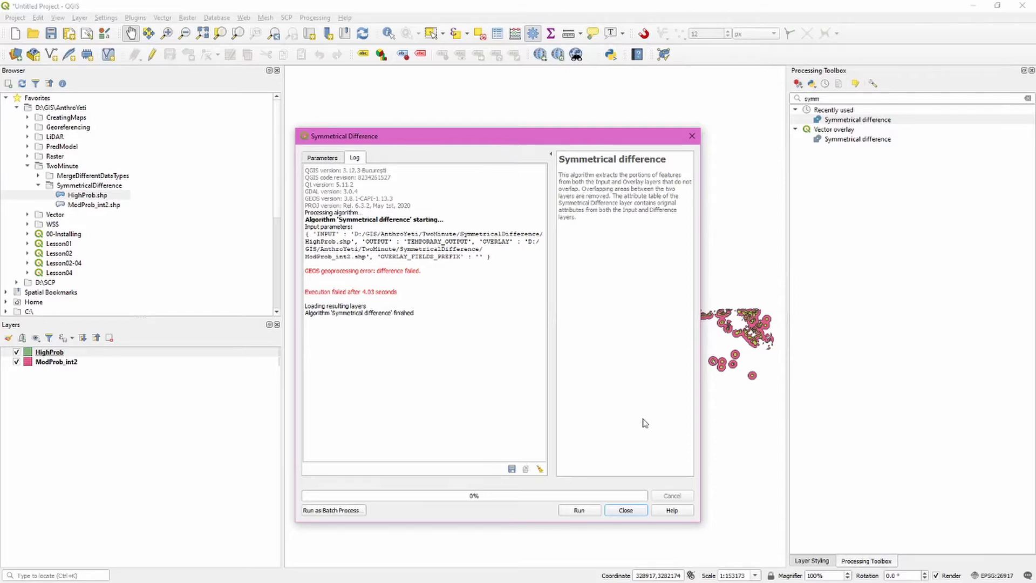
Dismiss the failed Symmetrical Difference run and its error log.
left_click(625, 510)
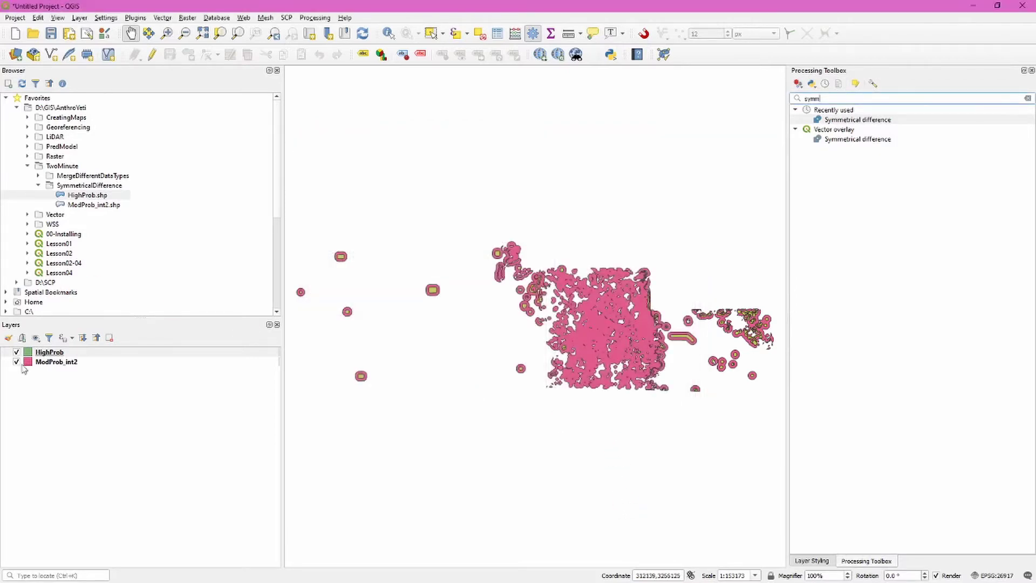
Save HighProb's features in MapInfo TAB format as HighProbMI.
right_click(47, 353)
mouse_move(70, 535)
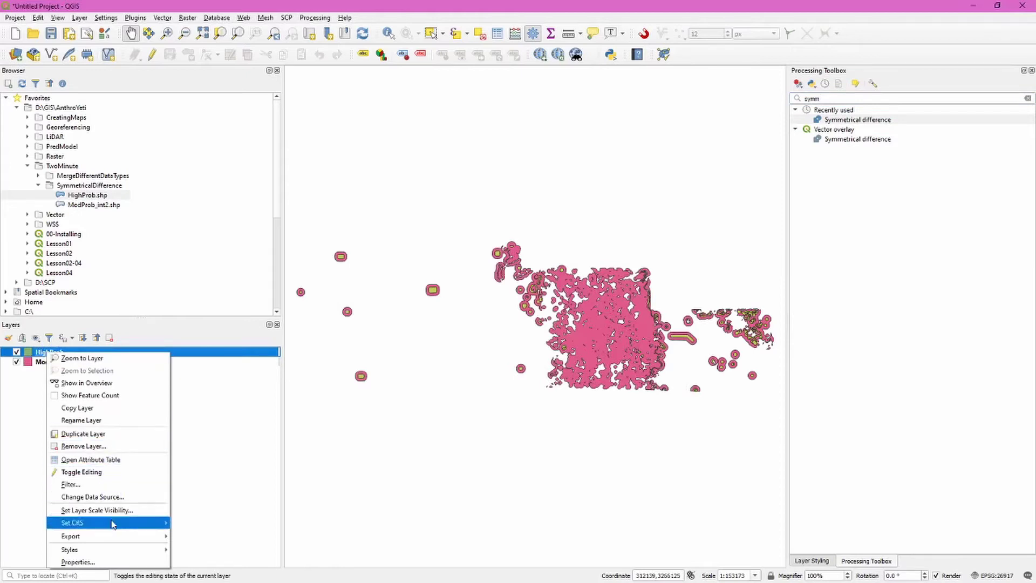
left_click(209, 535)
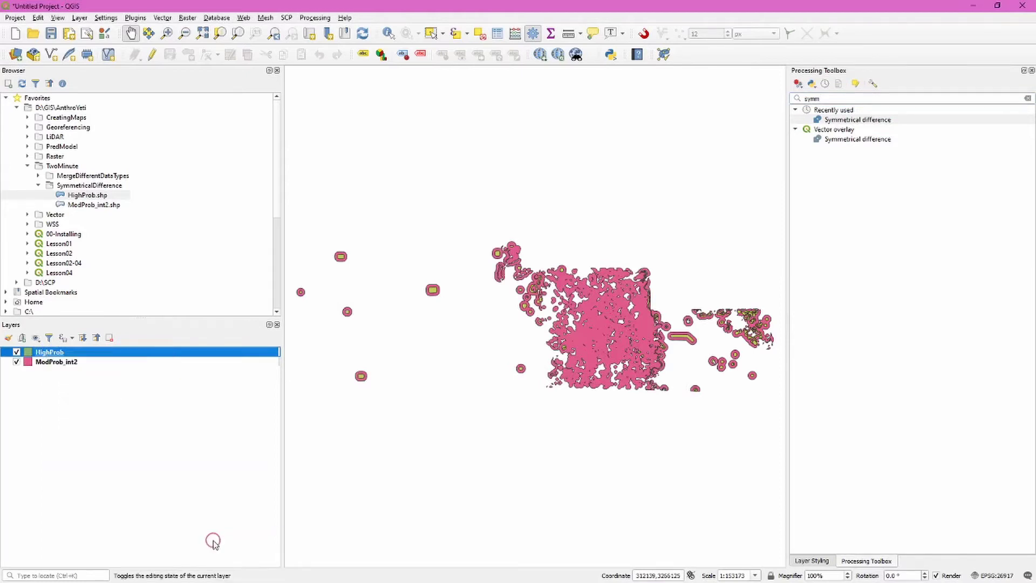
left_click(729, 175)
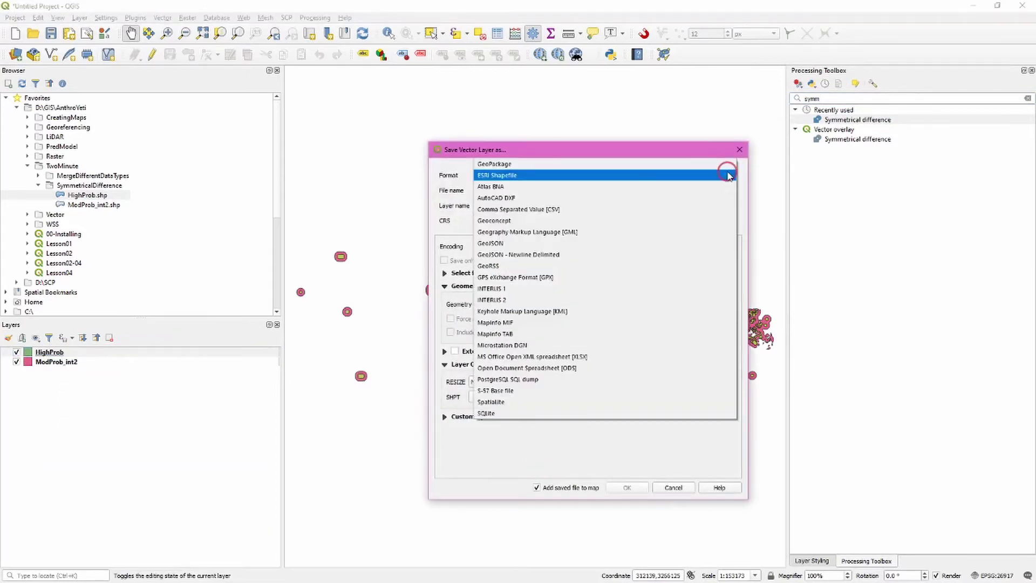
left_click(563, 333)
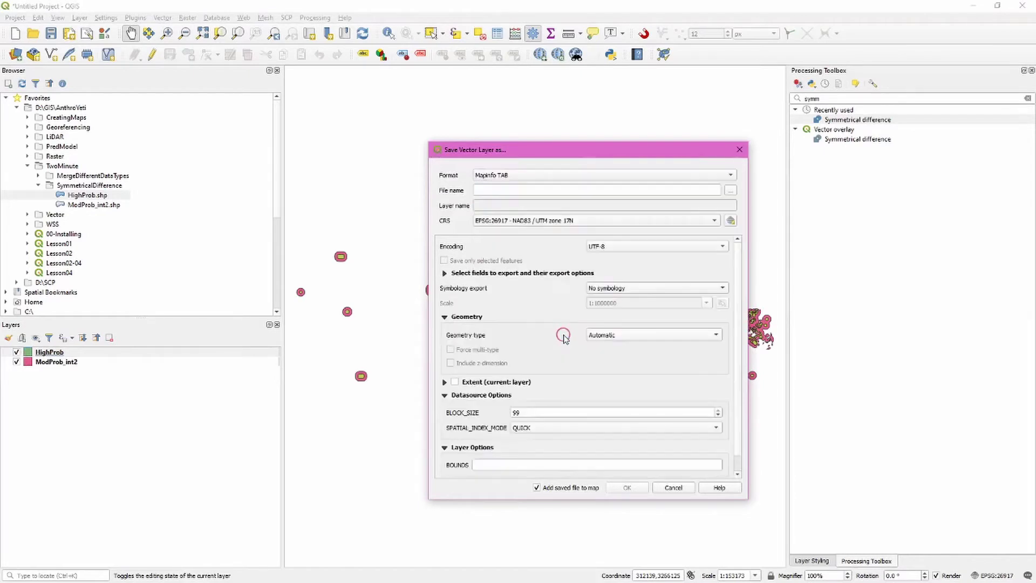
left_click(732, 192)
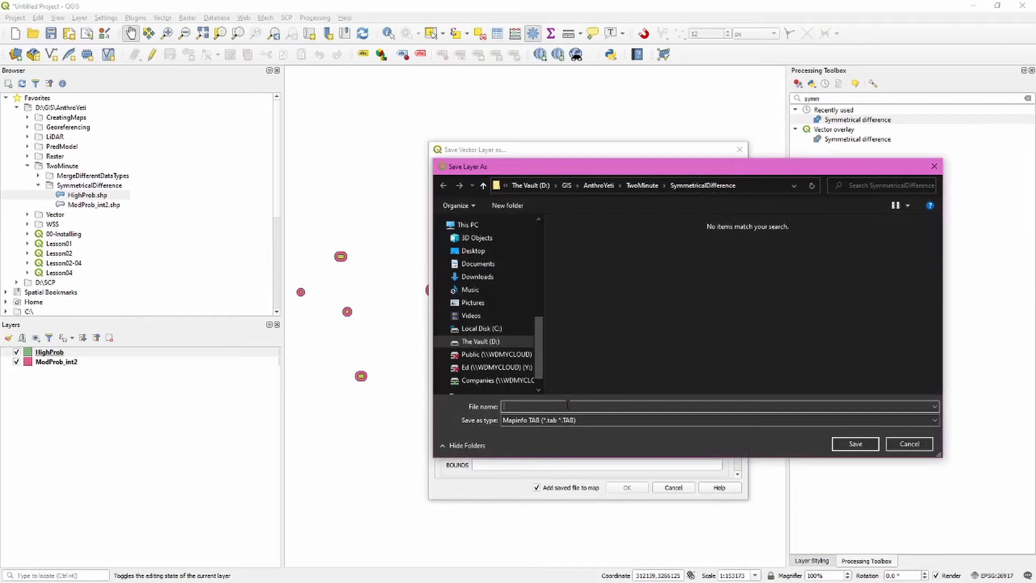
type("HighProbMI")
key("Return")
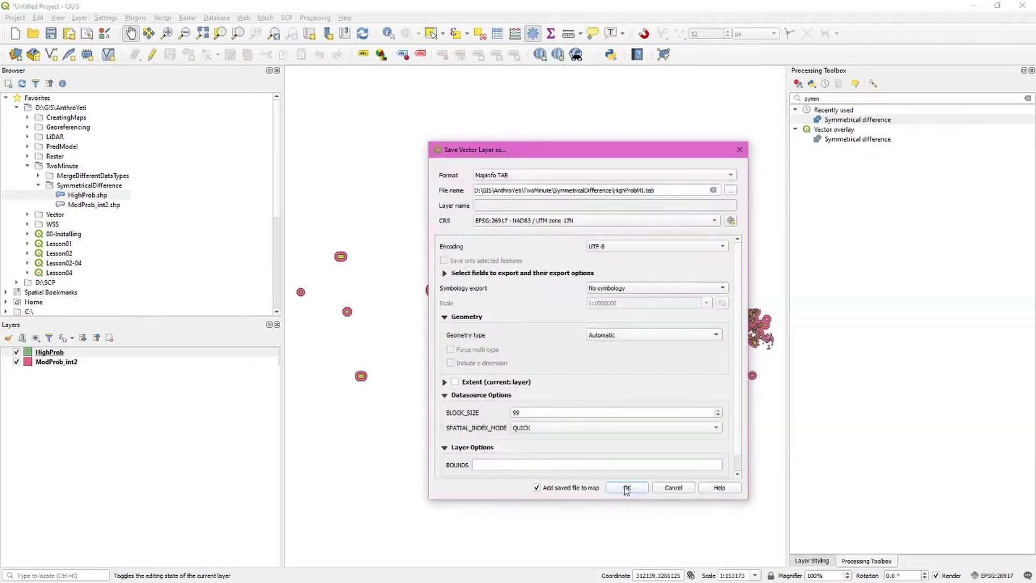
left_click(626, 488)
Save ModProb_int2 as MapInfo TAB file ModProb_int2MI and move it under HighProbMI.
right_click(56, 372)
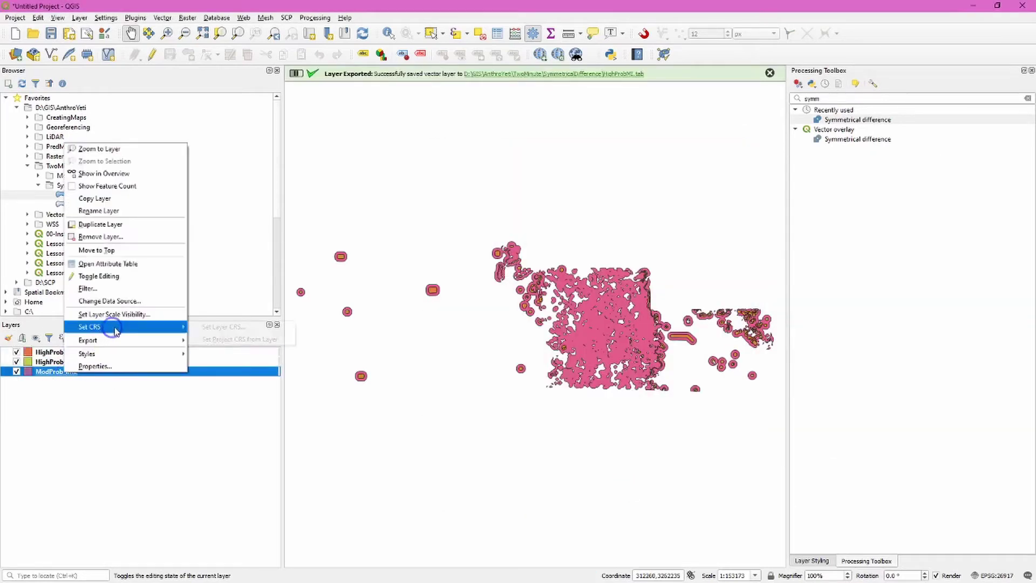
left_click(113, 334)
left_click(235, 341)
left_click(730, 190)
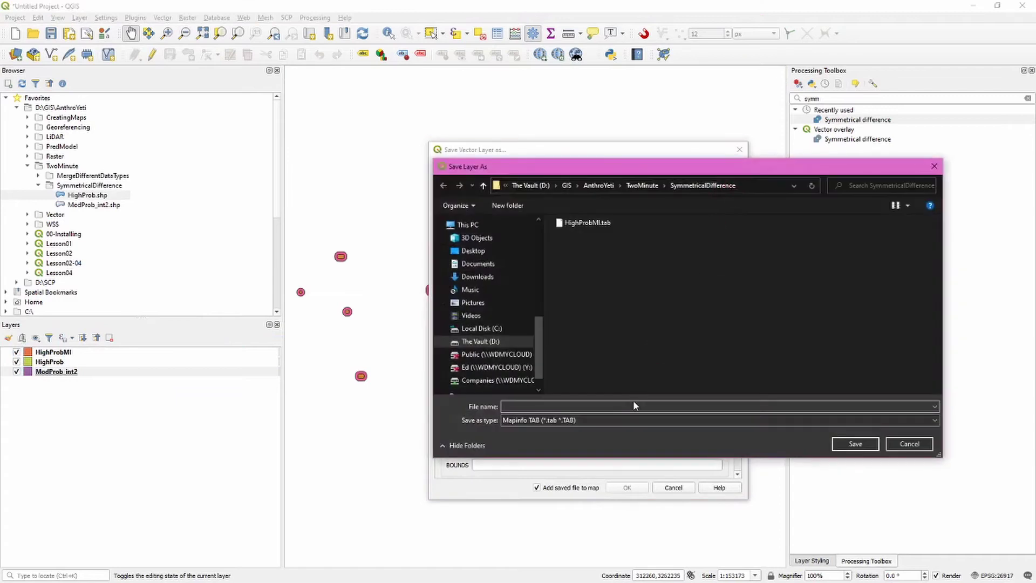
type("ModProb_int")
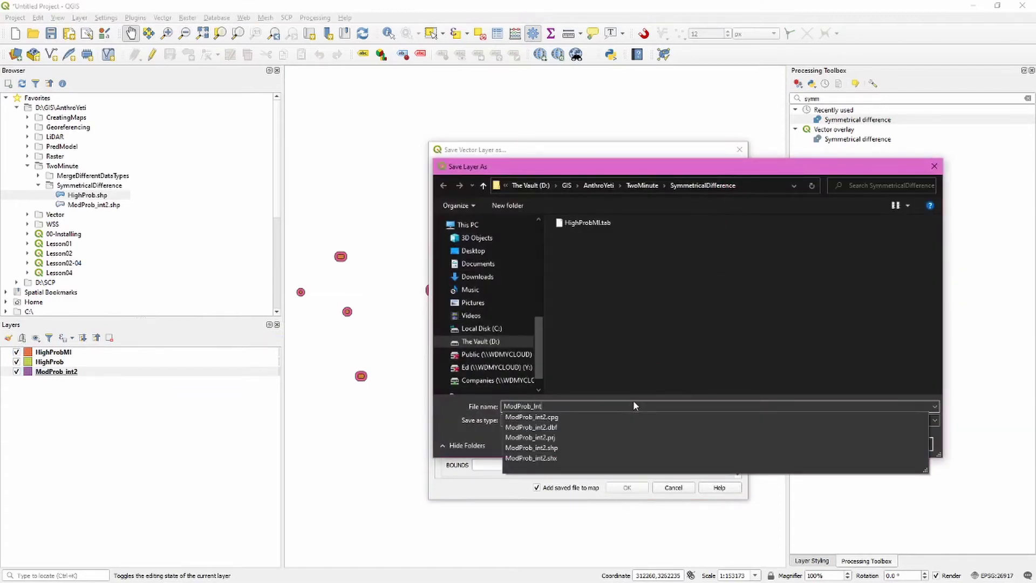
type("2MI")
key("Return")
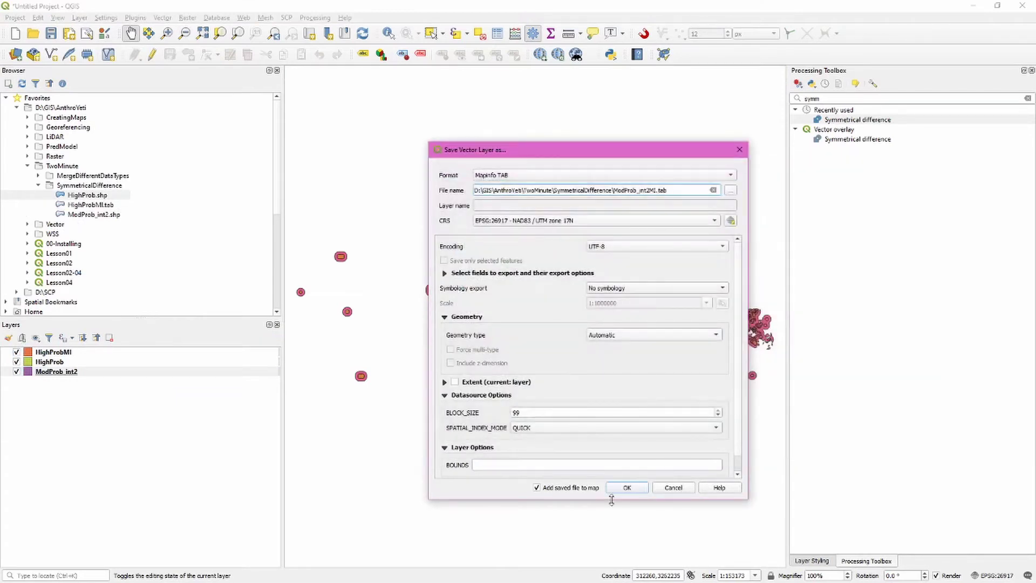
left_click(627, 488)
left_click_drag(81, 372, 81, 358)
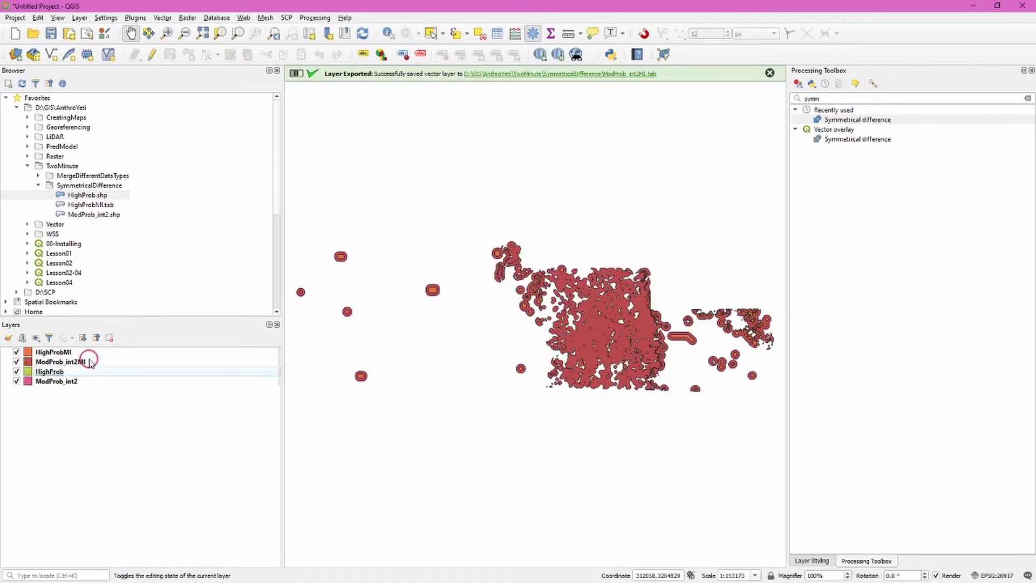
Uncheck HighProb and ModProb_int2 in the Layers panel, and select HighProbMI.
left_click(15, 372)
left_click(15, 371)
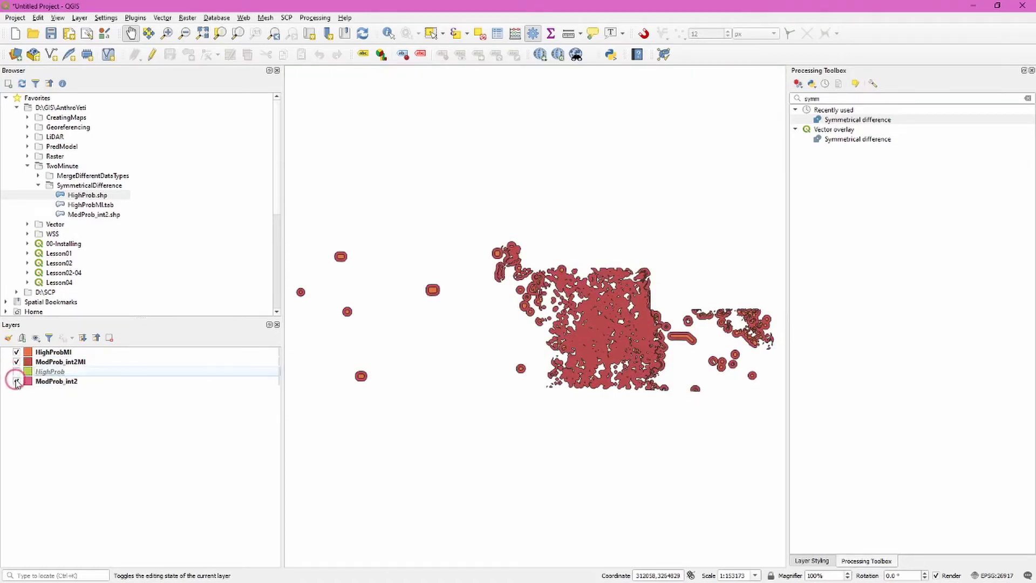
left_click(53, 352)
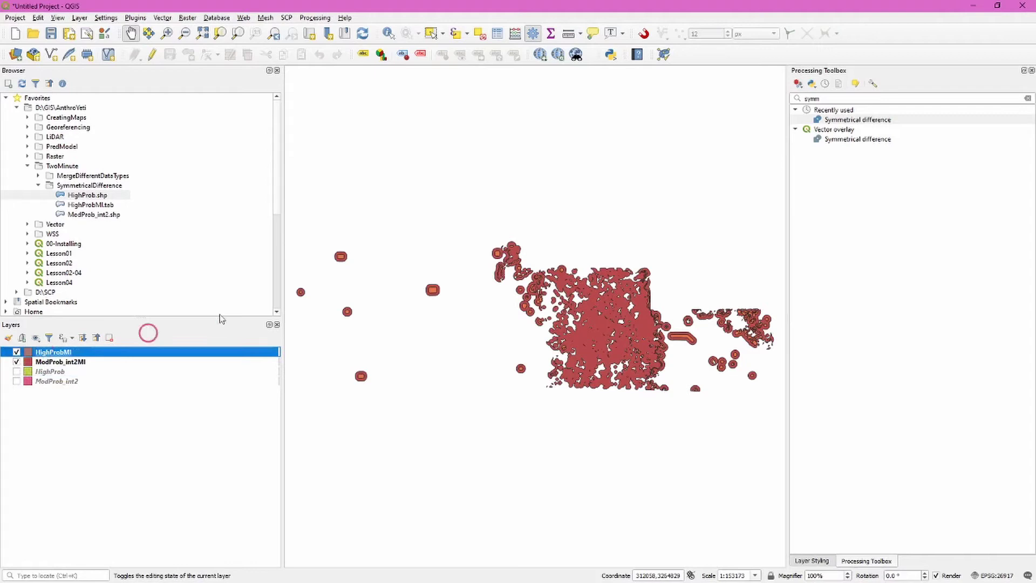
double_click(833, 98)
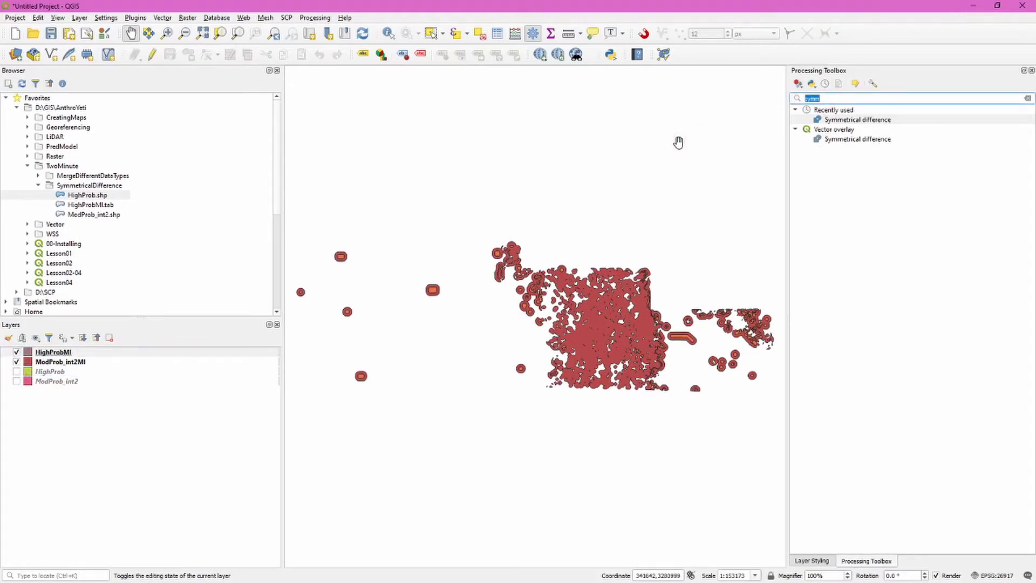
type("fix")
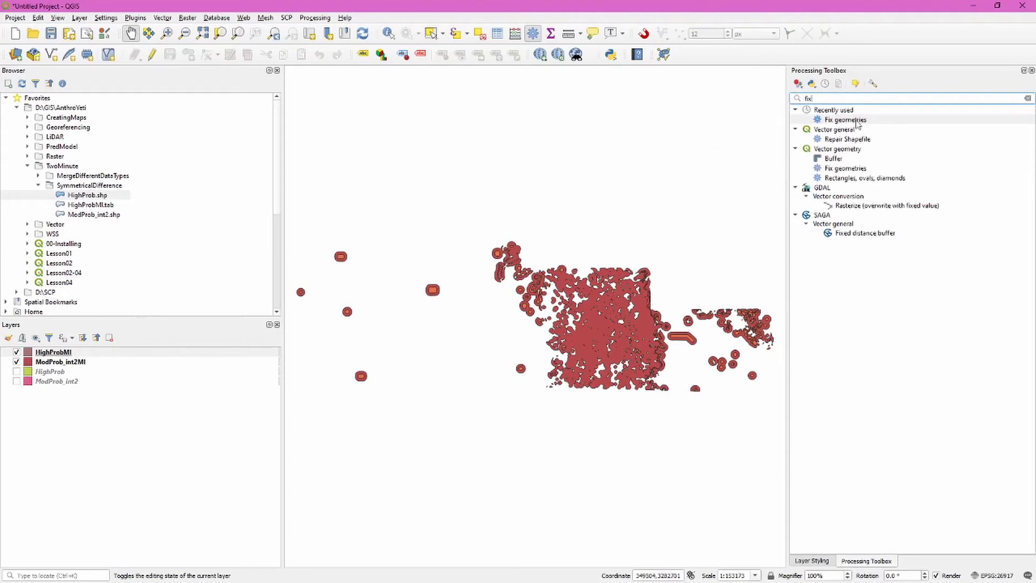
Run Fix geometries on HighProbMI.
double_click(845, 120)
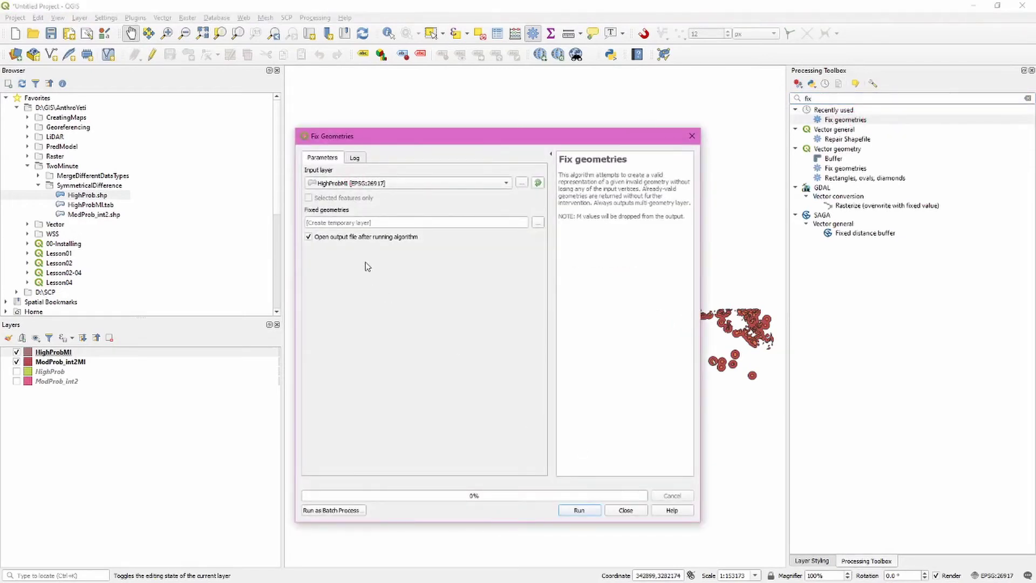
left_click(579, 510)
left_click(625, 509)
Run Fix geometries on ModProb_int2MI.
left_click(75, 372)
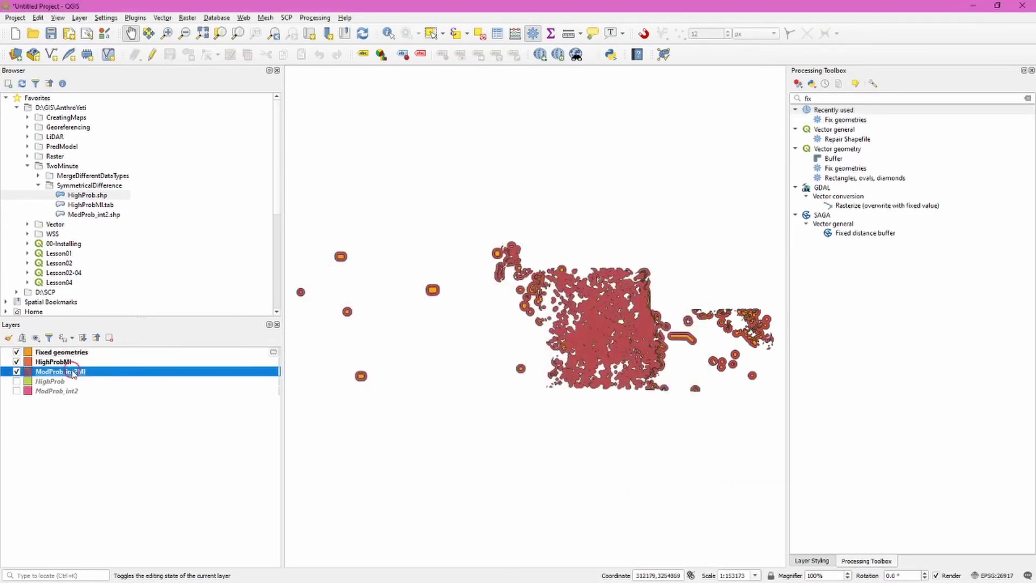
double_click(826, 98)
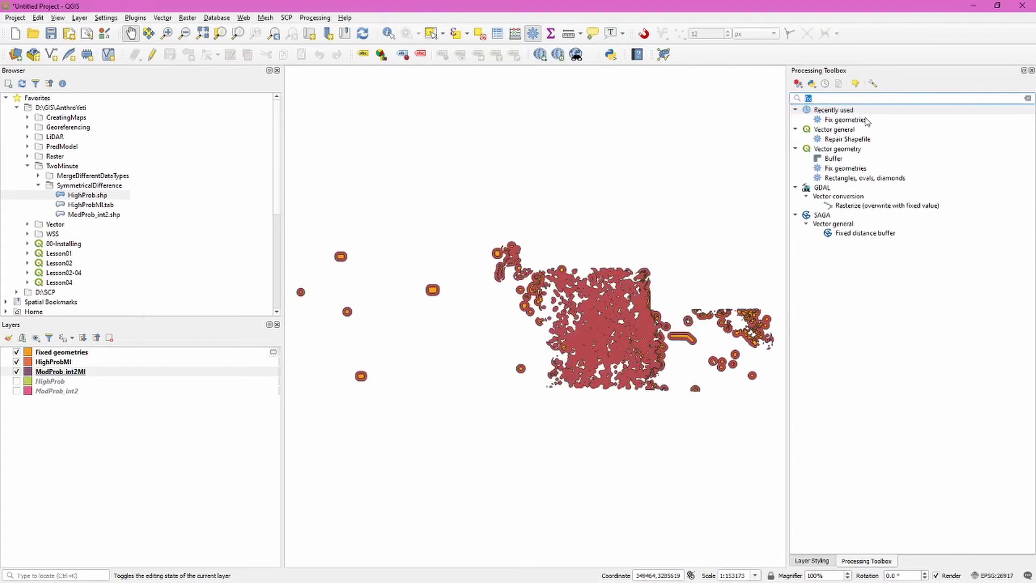
double_click(845, 120)
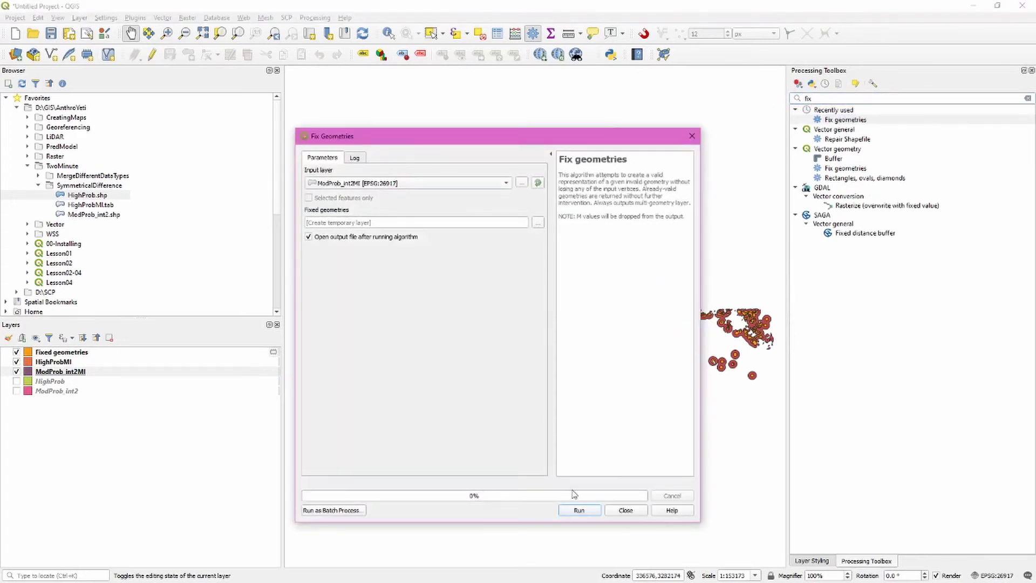
left_click(579, 510)
left_click(626, 510)
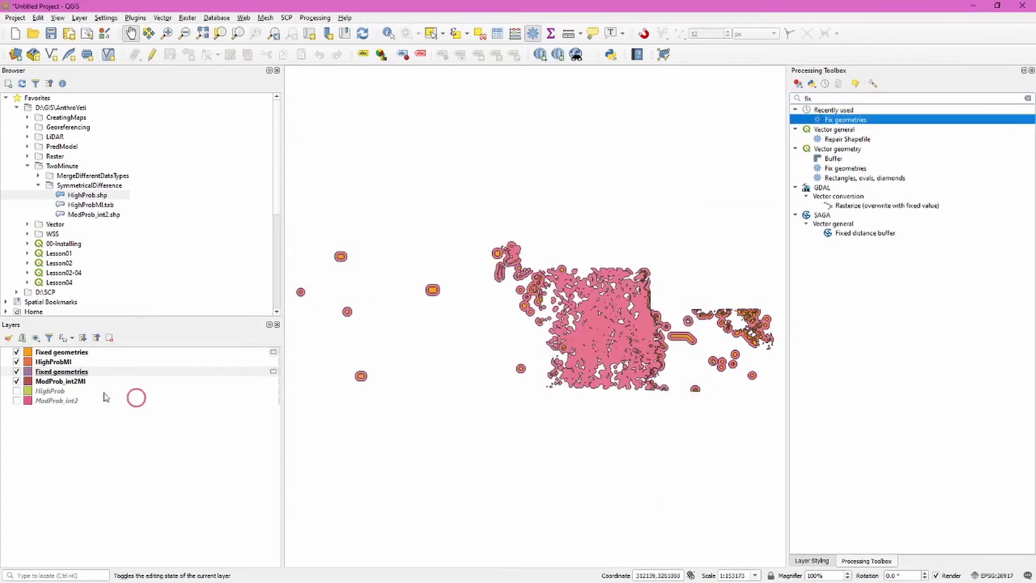
Rename the new Fixed geometries output layer to 'ModFixed geometries'.
left_click(60, 373)
left_click(63, 371)
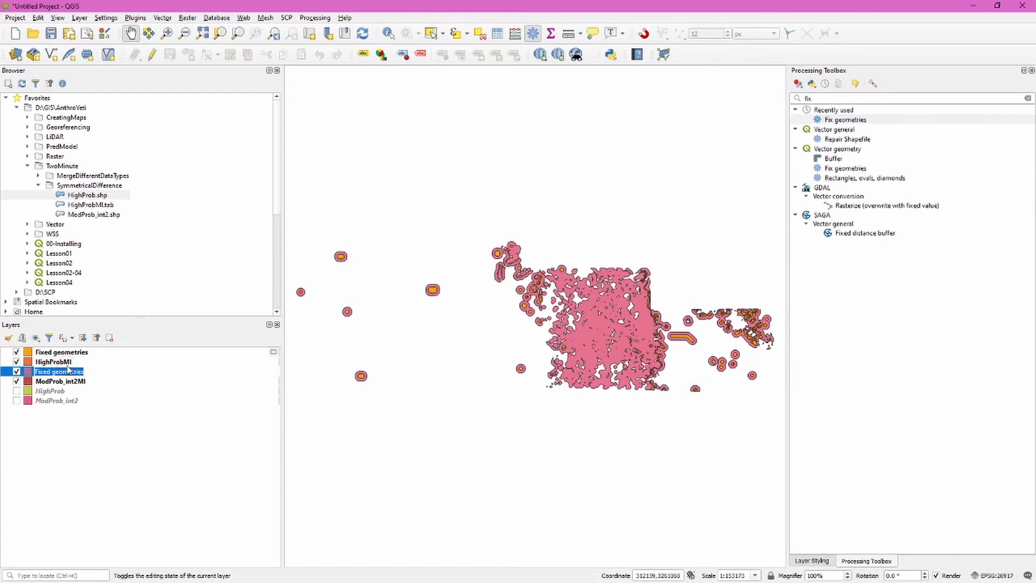
key("Home")
type("Mod")
key("Return")
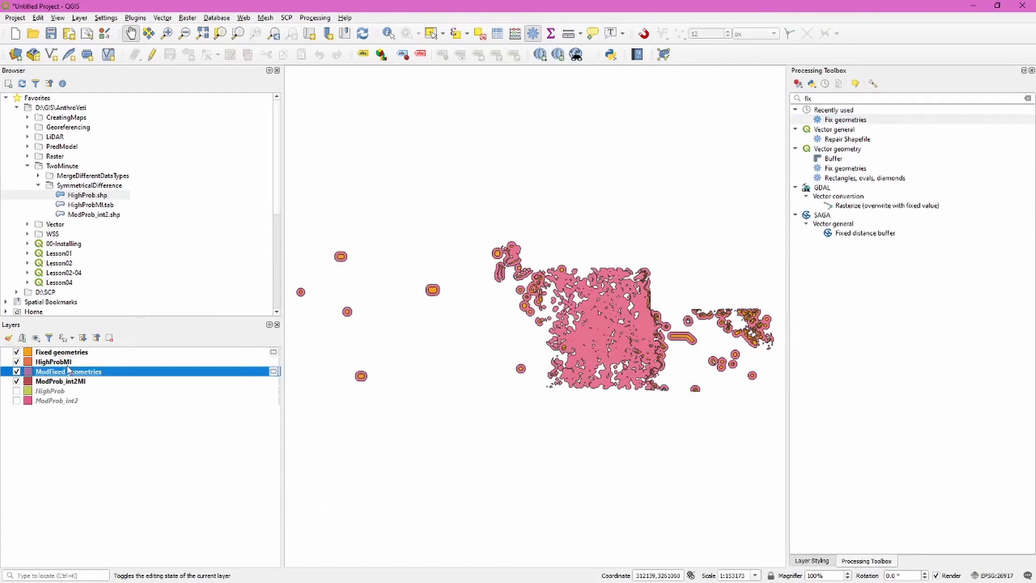
left_click(62, 352)
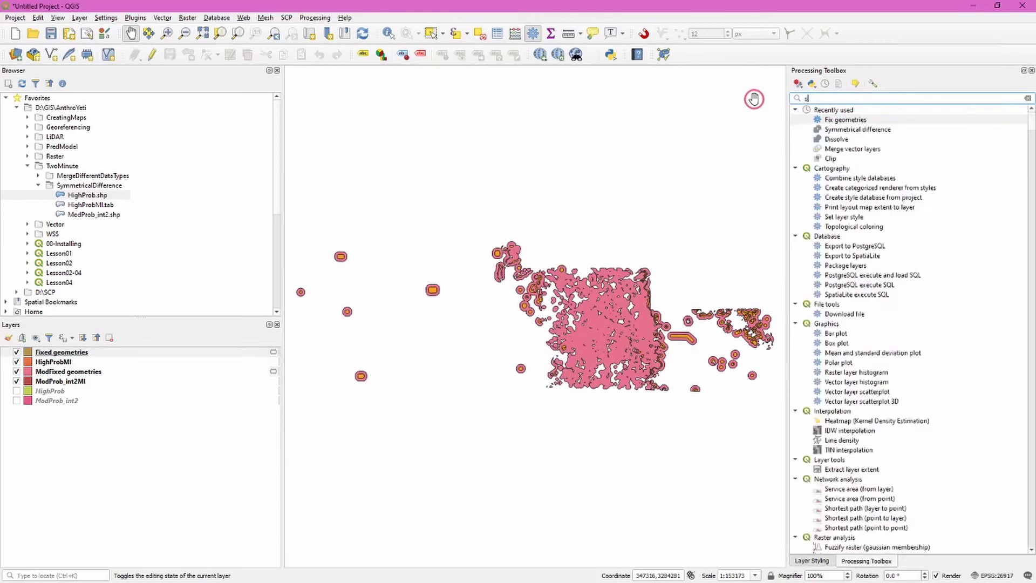
type("symm")
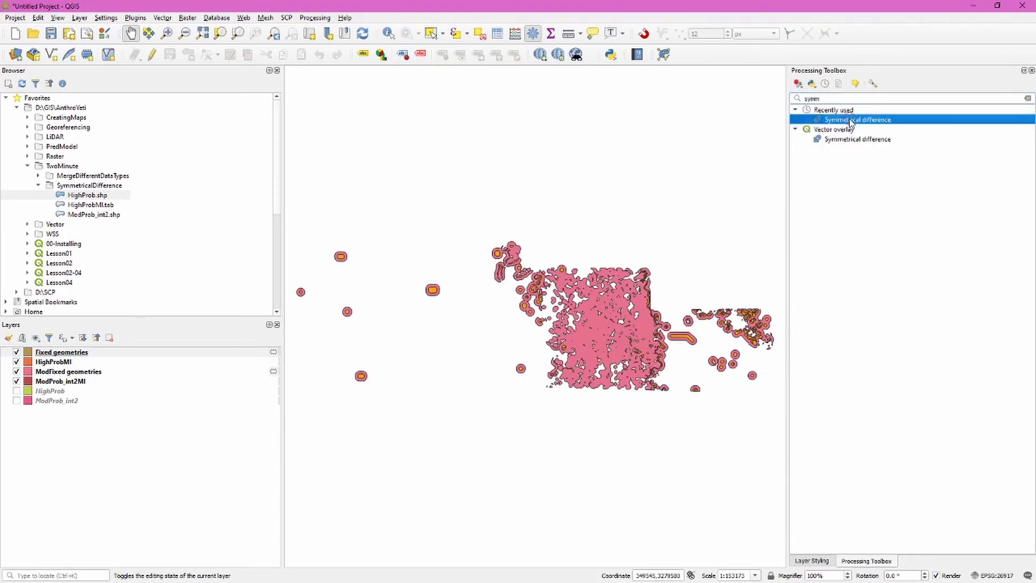
Run Symmetrical difference on Fixed geometries with ModFixed geometries as the overlay layer.
double_click(858, 120)
left_click(404, 223)
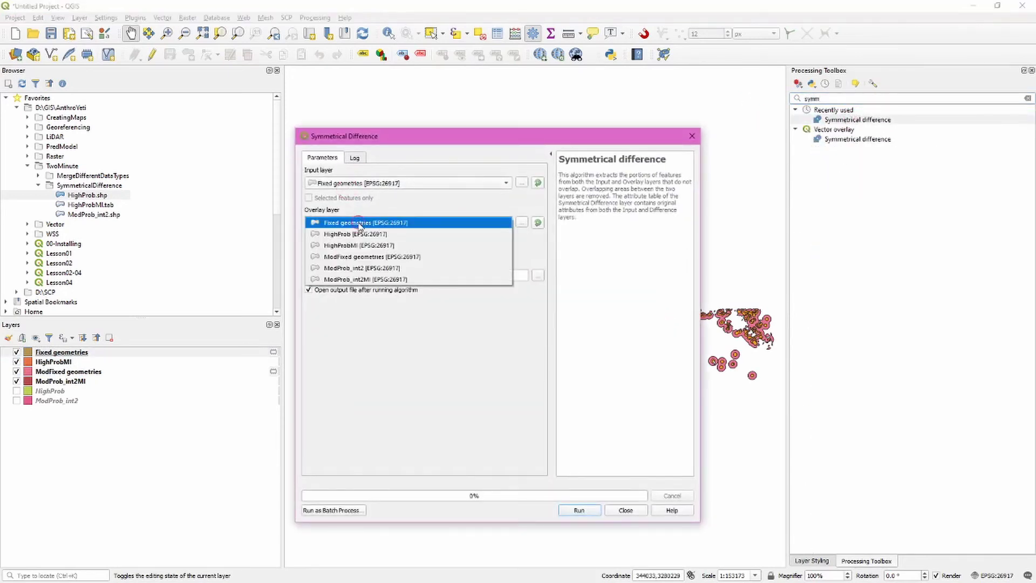
left_click(404, 267)
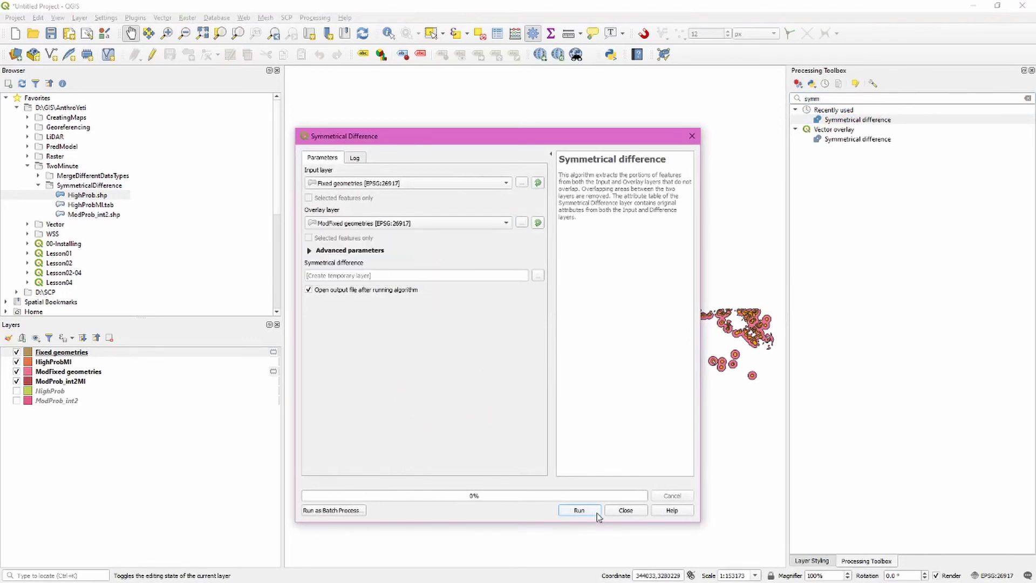
left_click(578, 510)
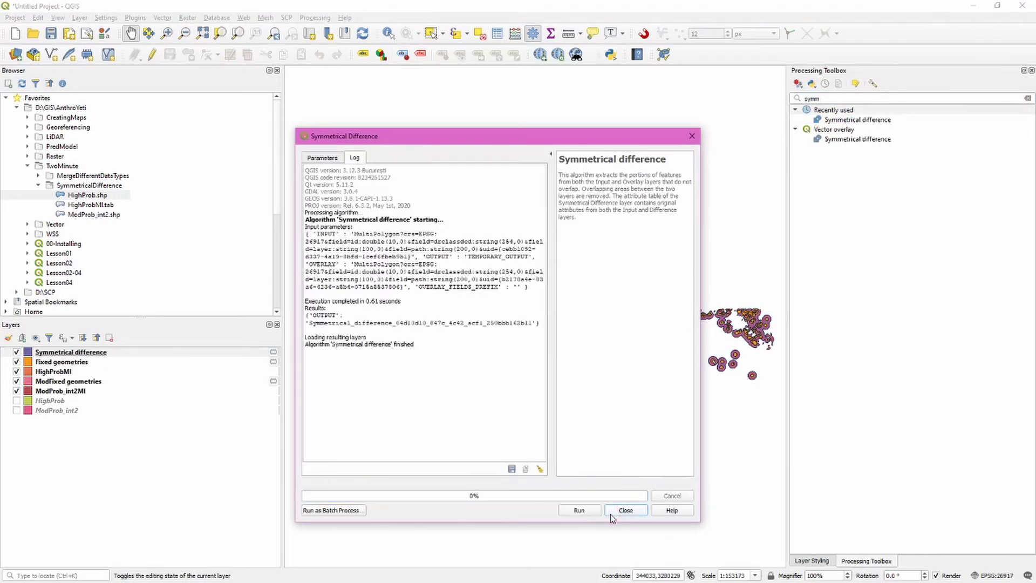
Close the finished tool and uncheck the input layers, leaving Symmetrical difference visible.
left_click(625, 510)
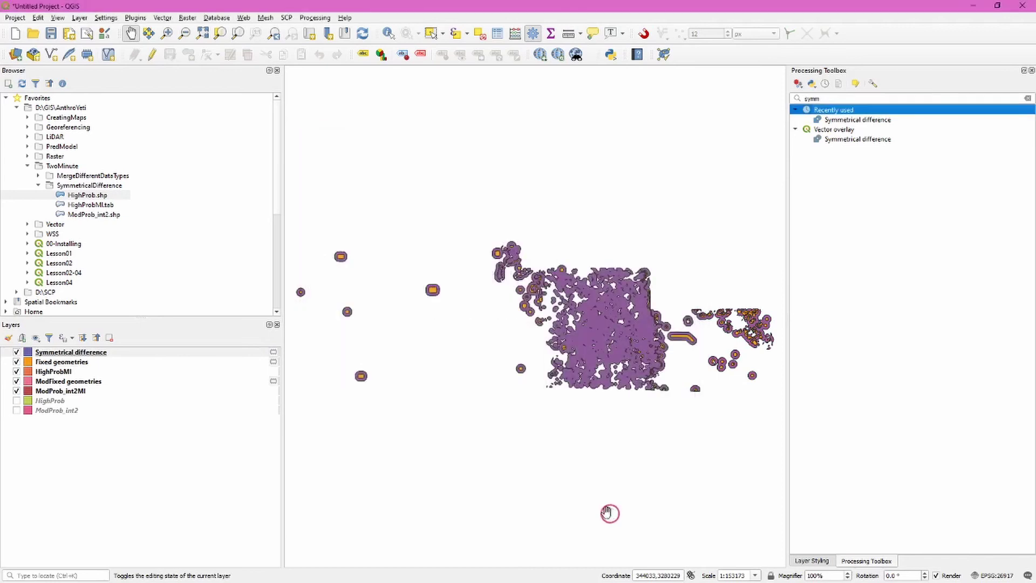
left_click(16, 390)
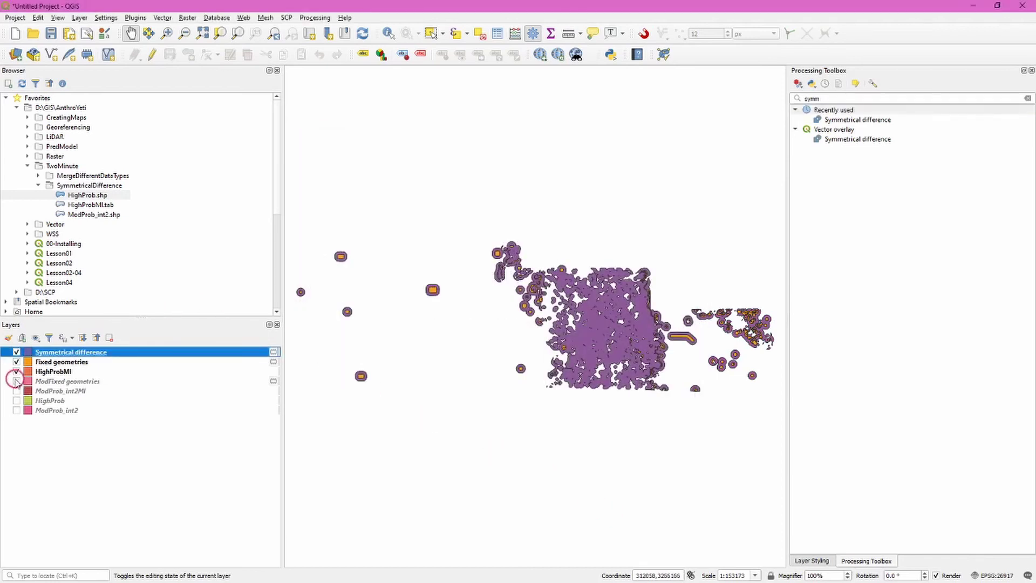
left_click(17, 372)
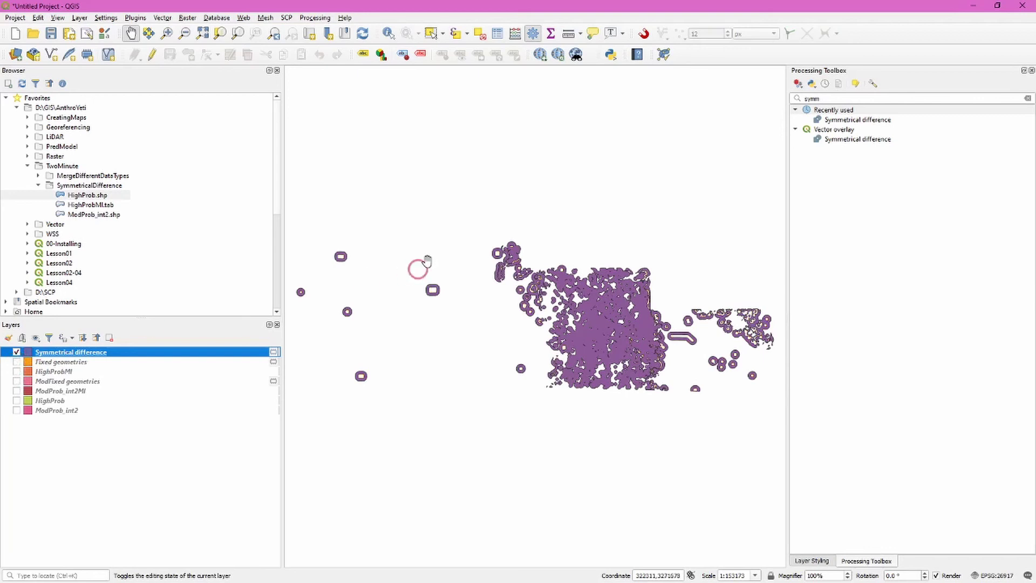
scroll(524, 253, "up", 2)
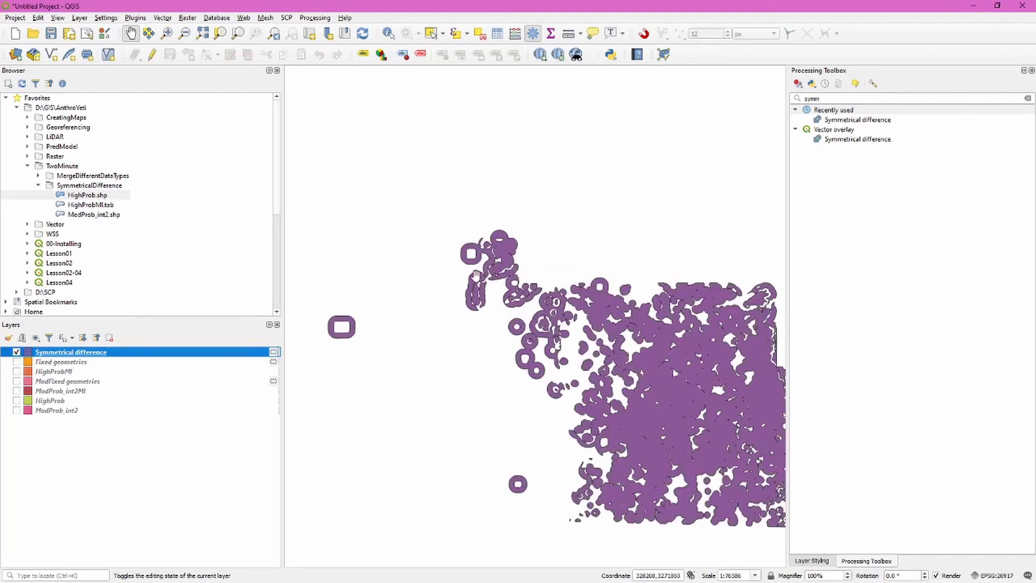